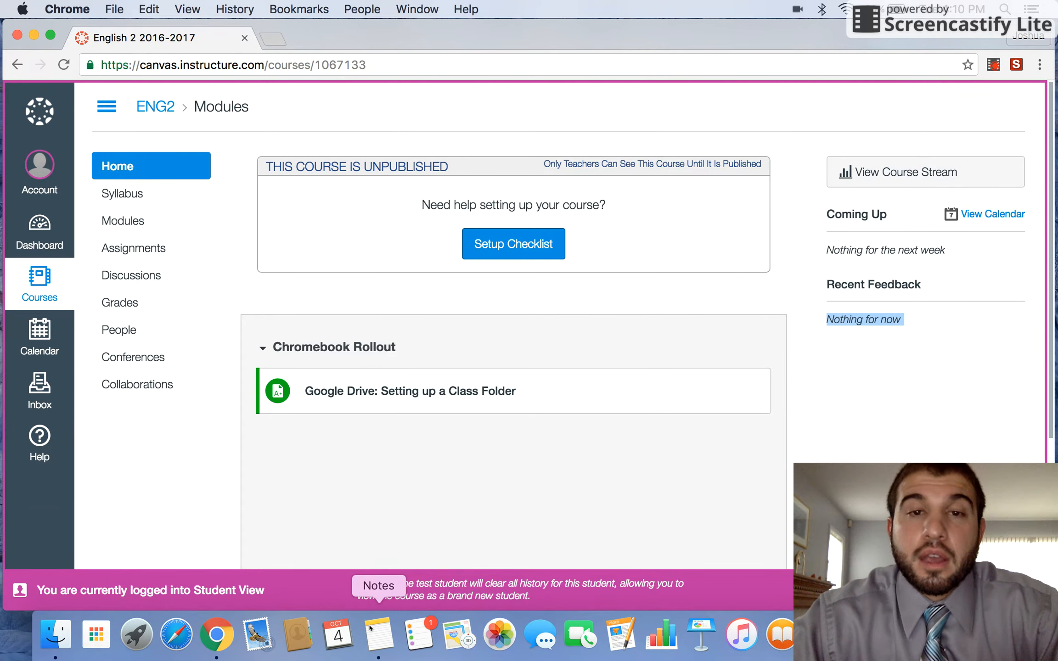
- Open the Chromebook Rollout note from the Dock over the ENG2 course home page
left_click(378, 633)
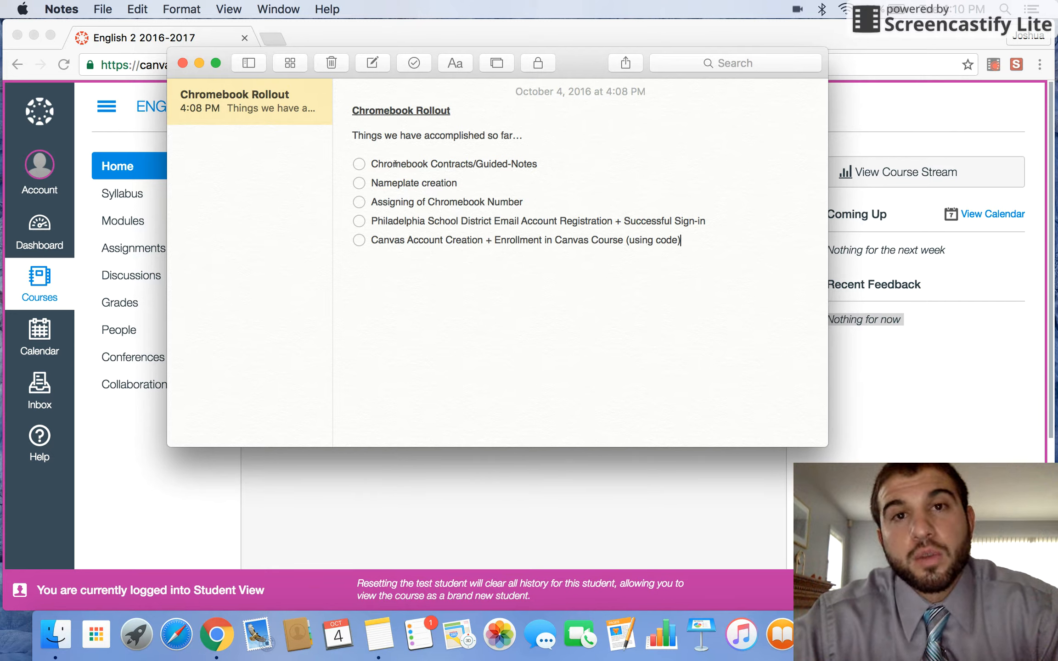
- Highlight the first item, the email registration item and the Canvas enrollment item in the checklist
left_click_drag(371, 163, 538, 163)
left_click(538, 164)
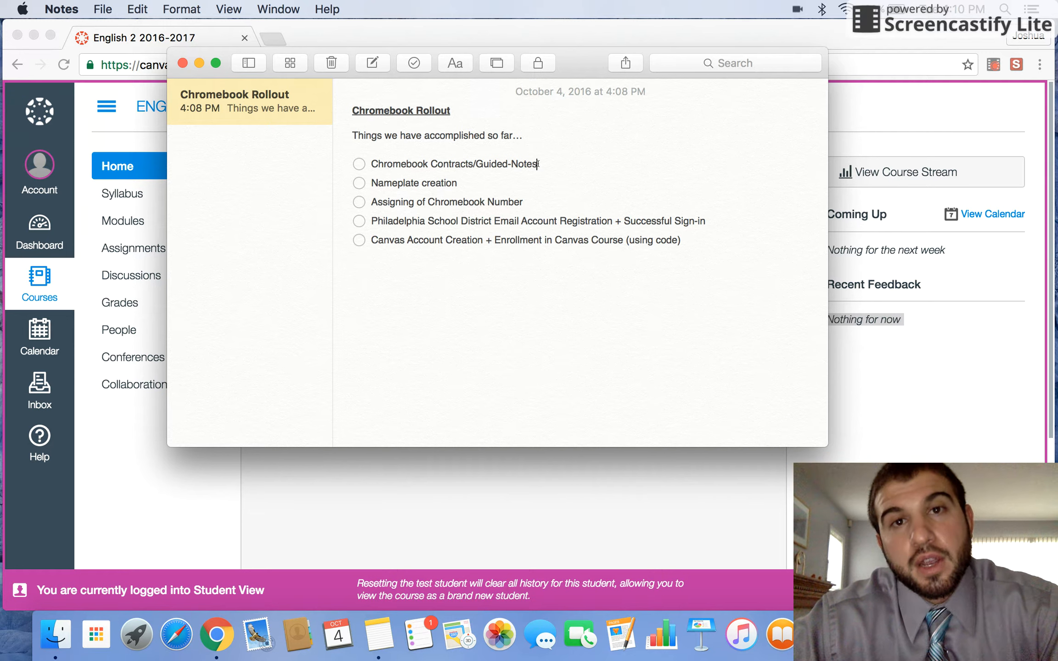
left_click(503, 221)
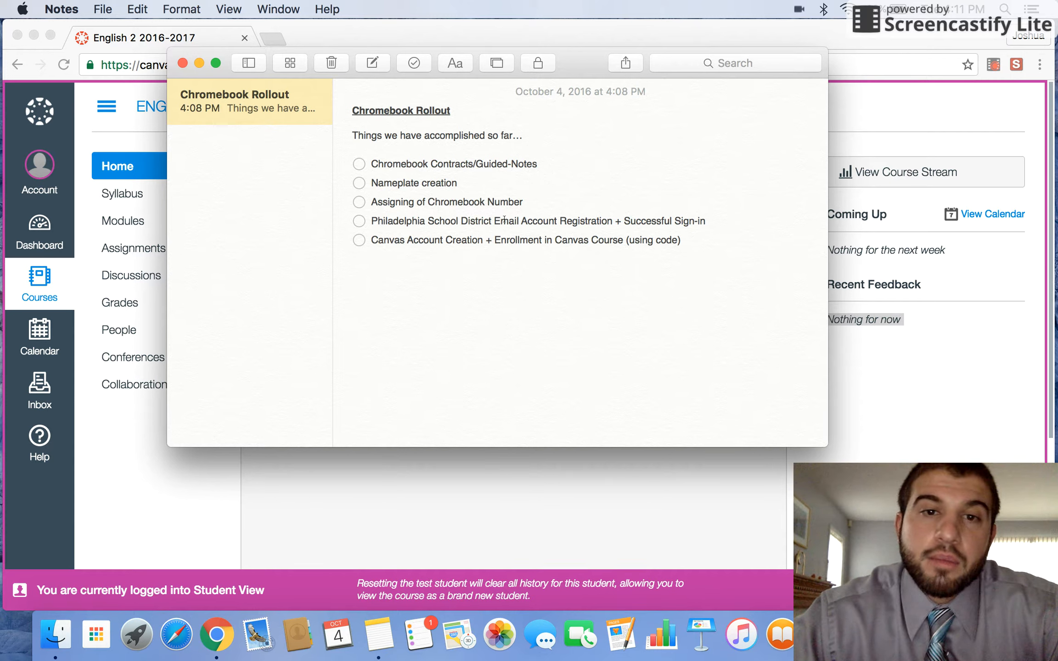
left_click_drag(495, 239, 680, 239)
left_click(688, 239)
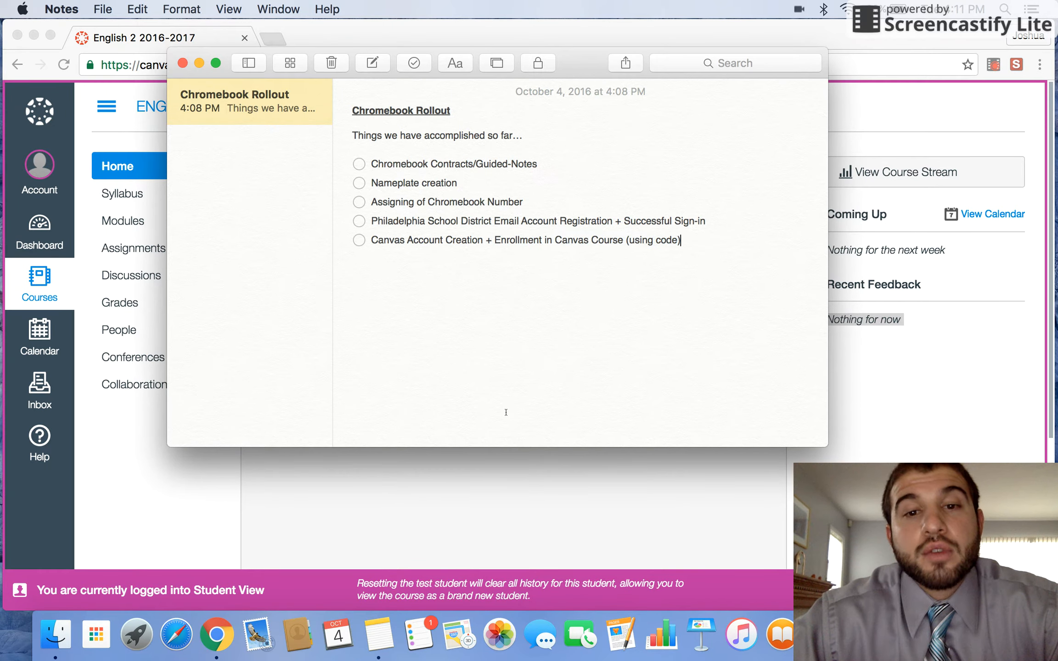
- Bring the Canvas ENG2 course page back in front of the note
left_click(494, 469)
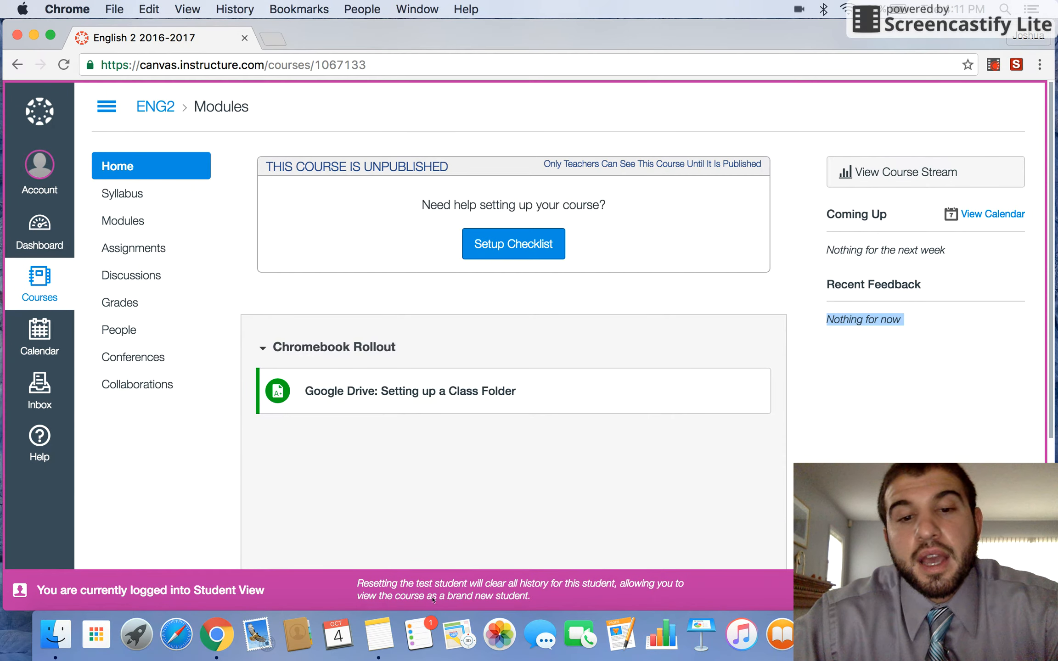
left_click(378, 633)
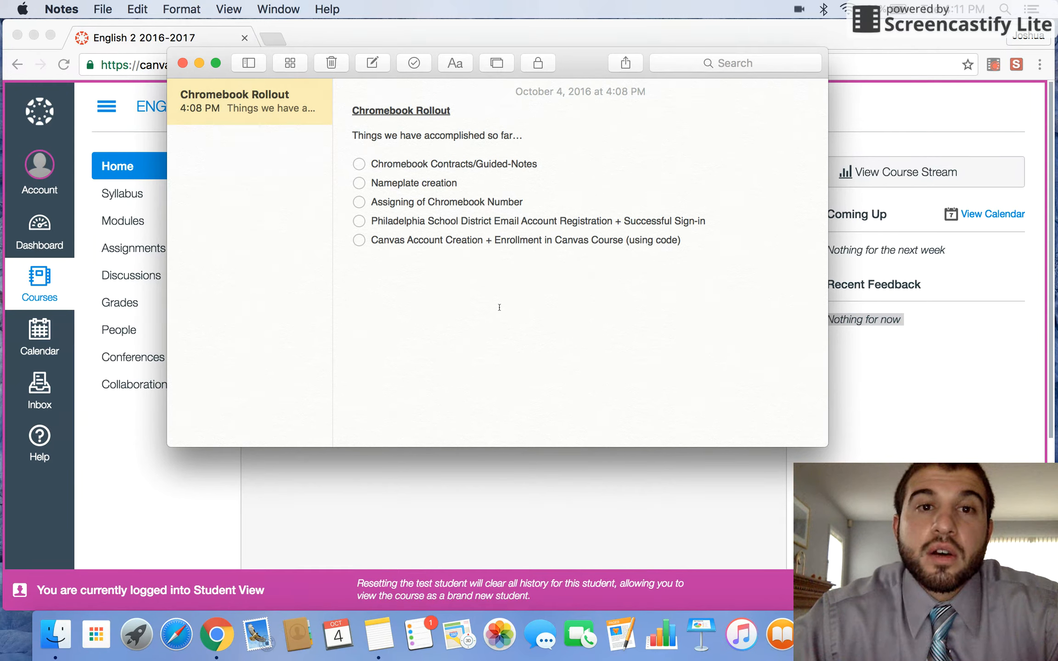
left_click(499, 488)
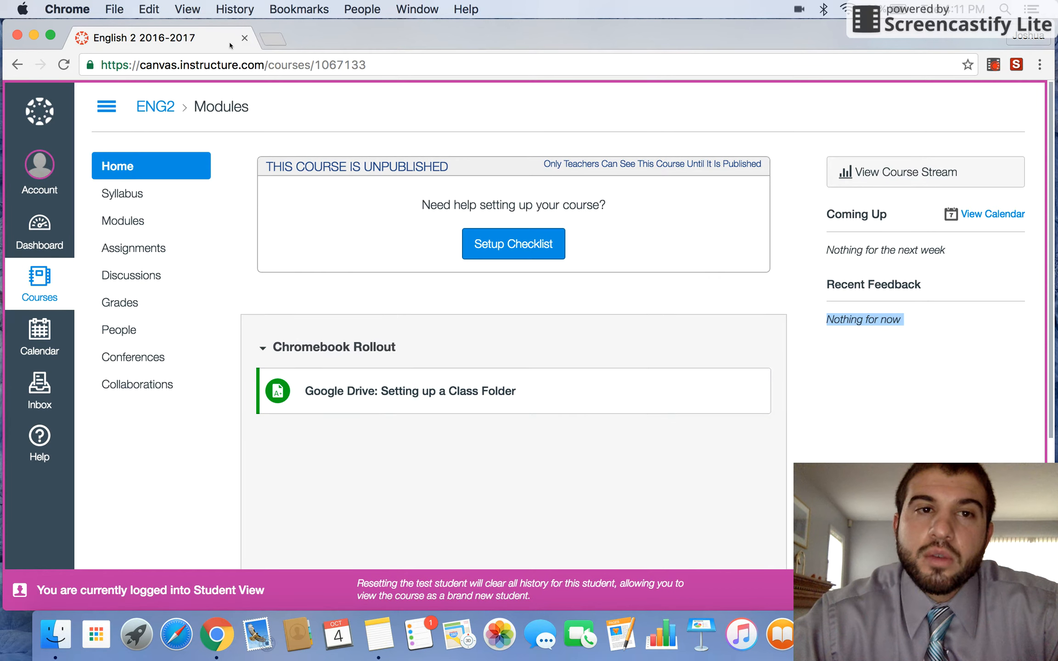
- Go to gmail.com in a new Chrome tab
left_click(274, 40)
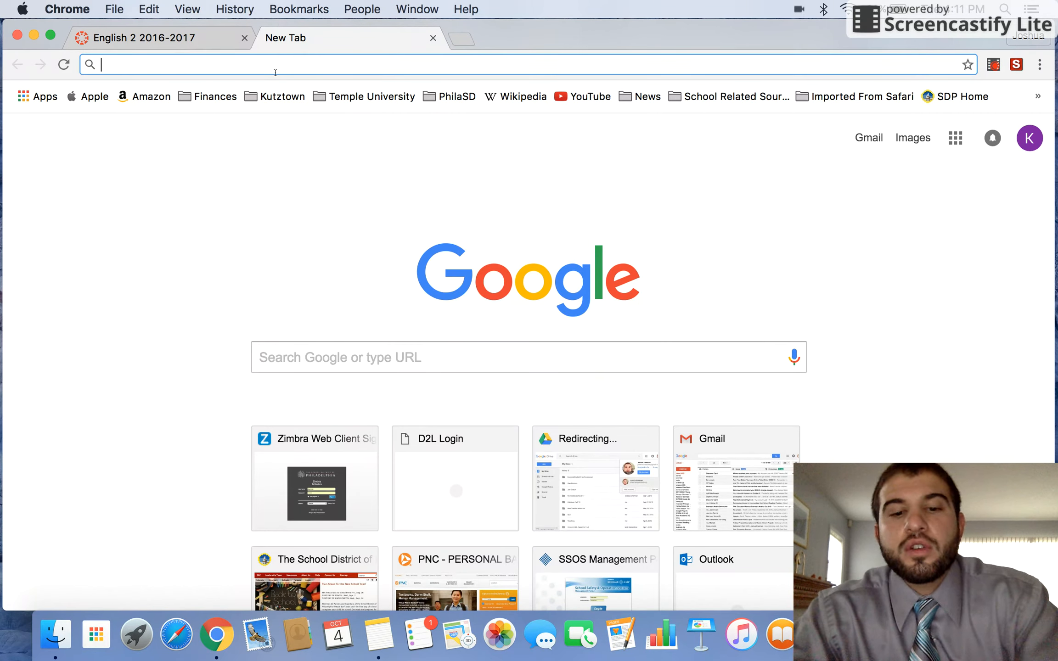
type("gmail.com")
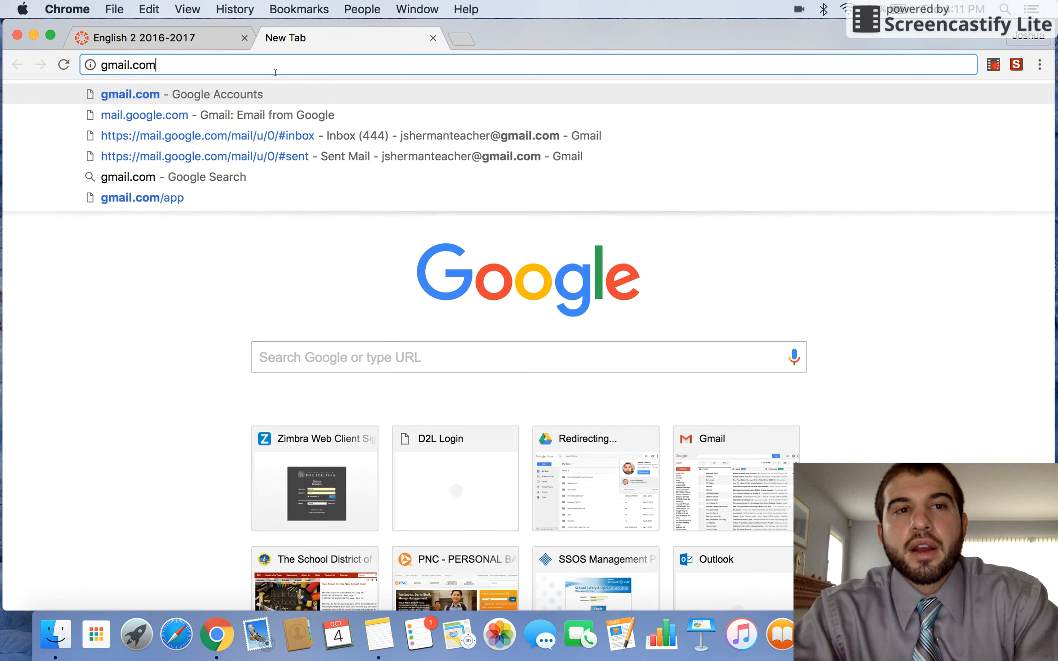
key("Return")
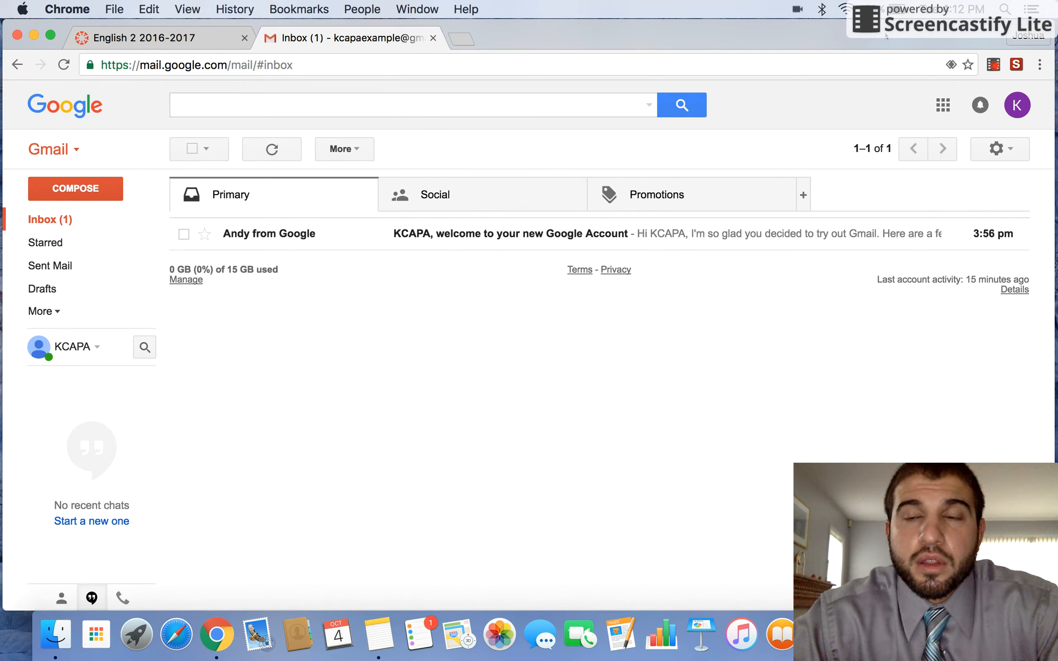
- Confirm the signed-in Gmail account, then open Google Drive from the Google apps grid
left_click(1022, 109)
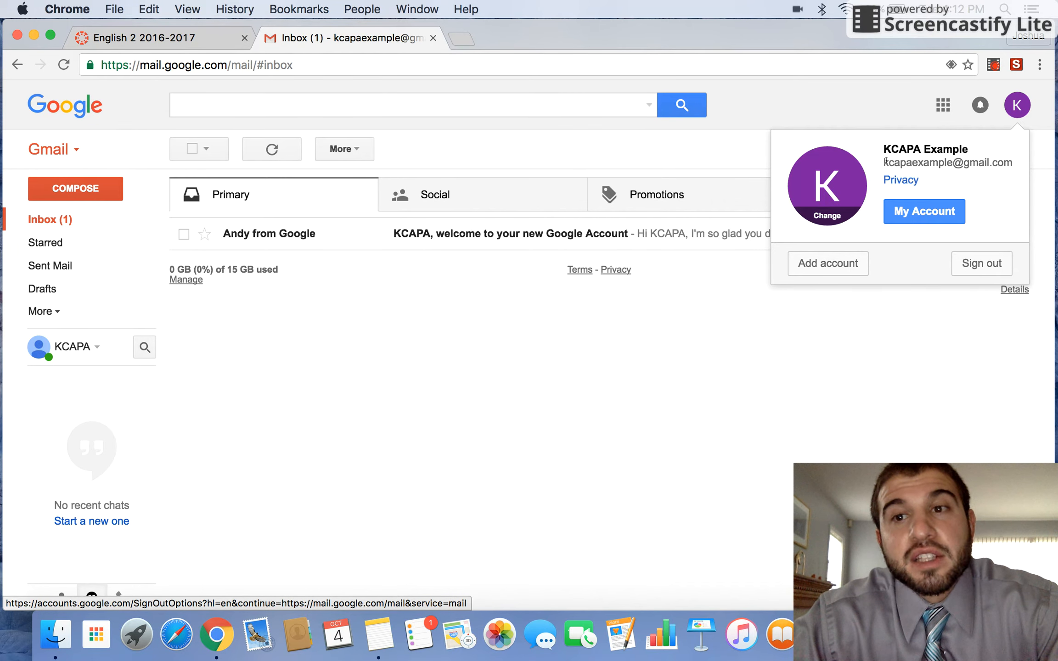
left_click(1016, 106)
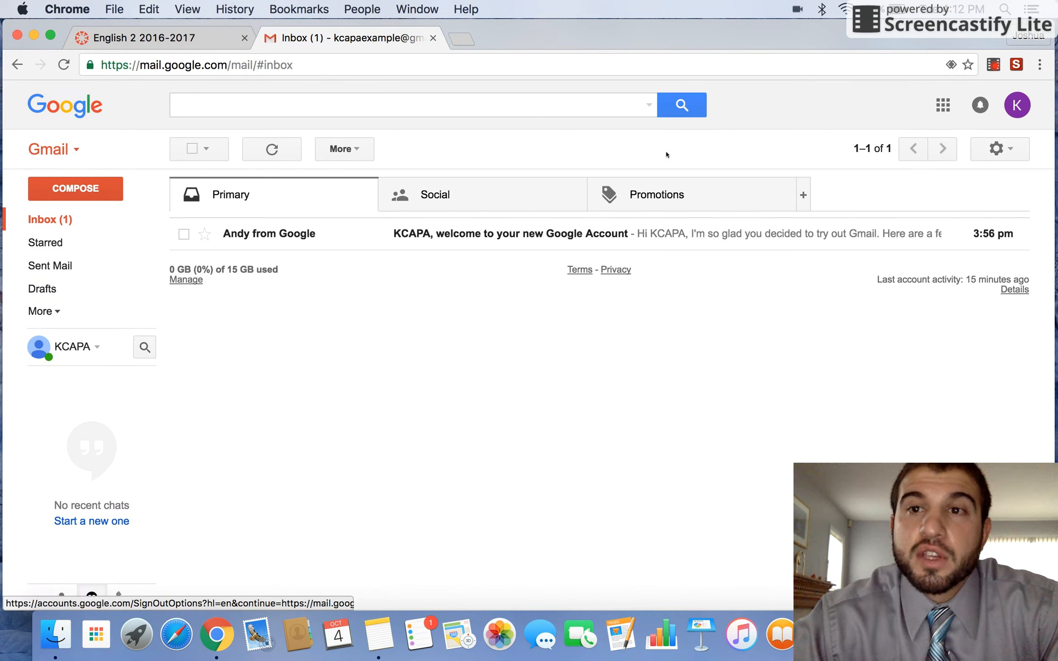
left_click(942, 107)
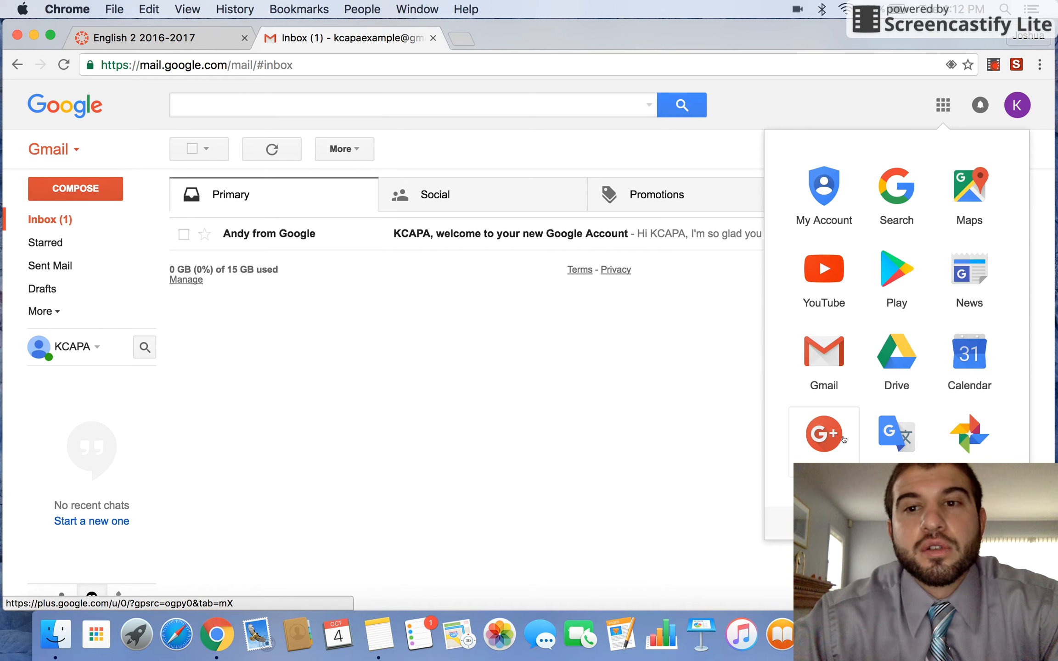
left_click(899, 363)
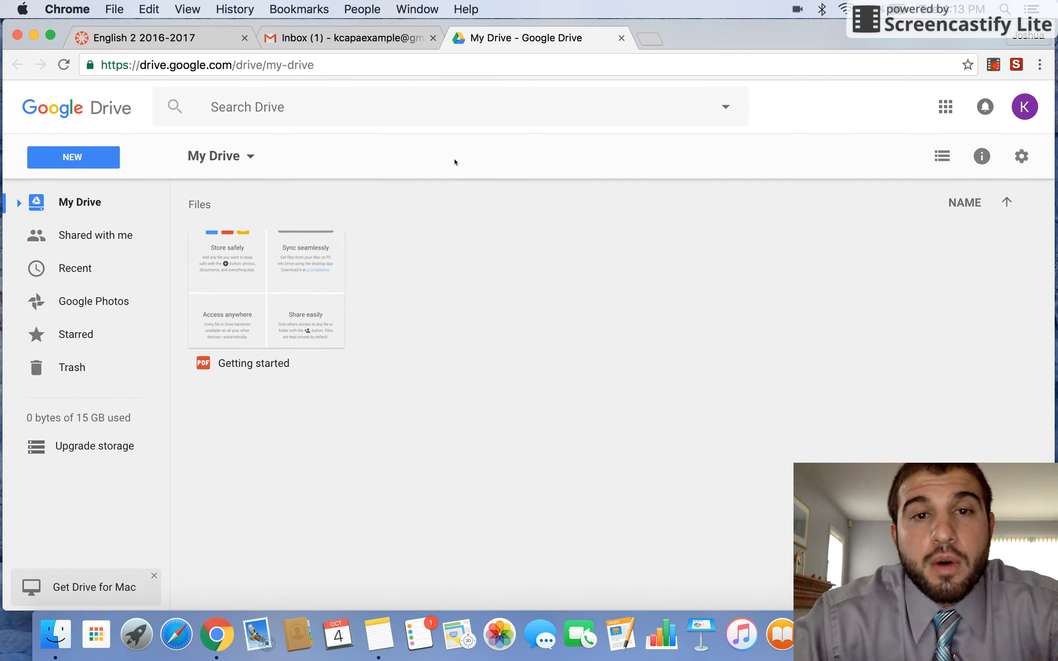
left_click(62, 157)
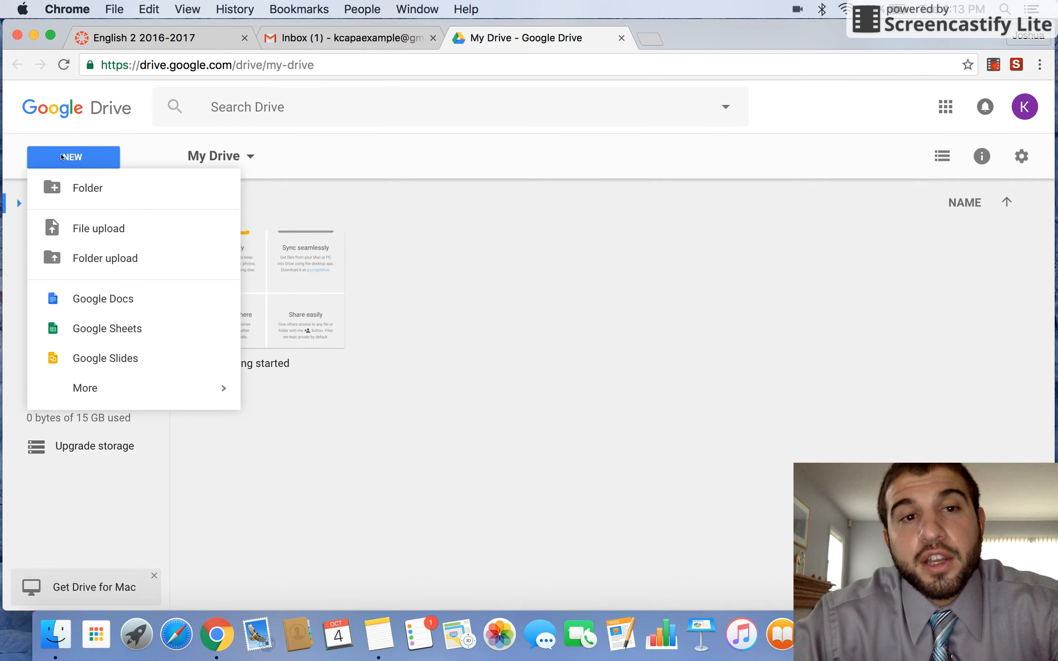
- Create a new My Drive folder named 'English 2 2016-2017'
left_click(95, 187)
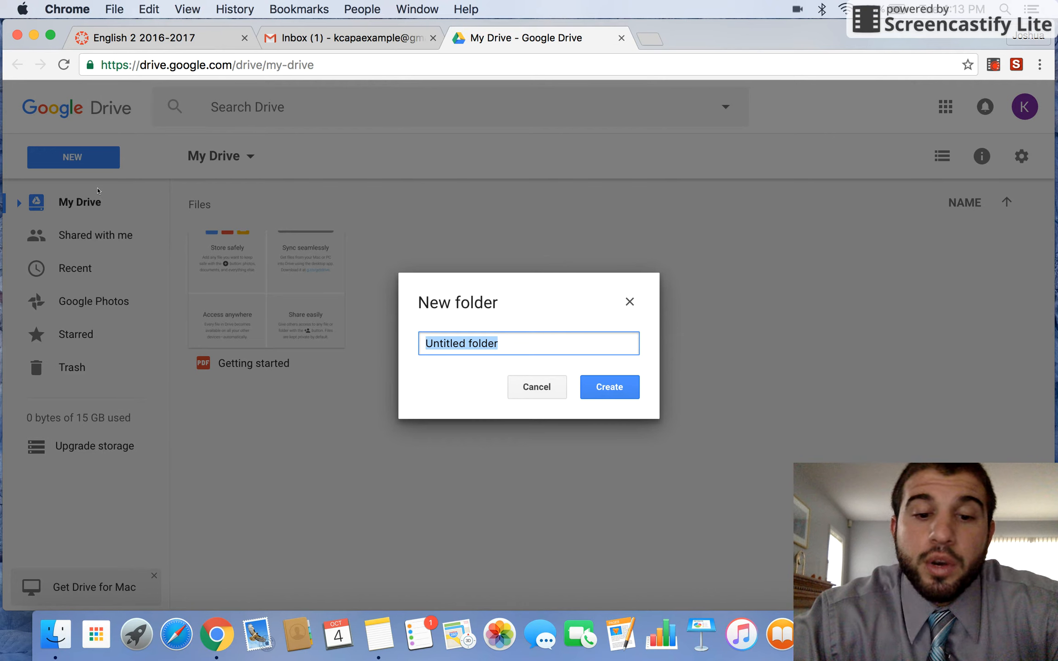
type("E")
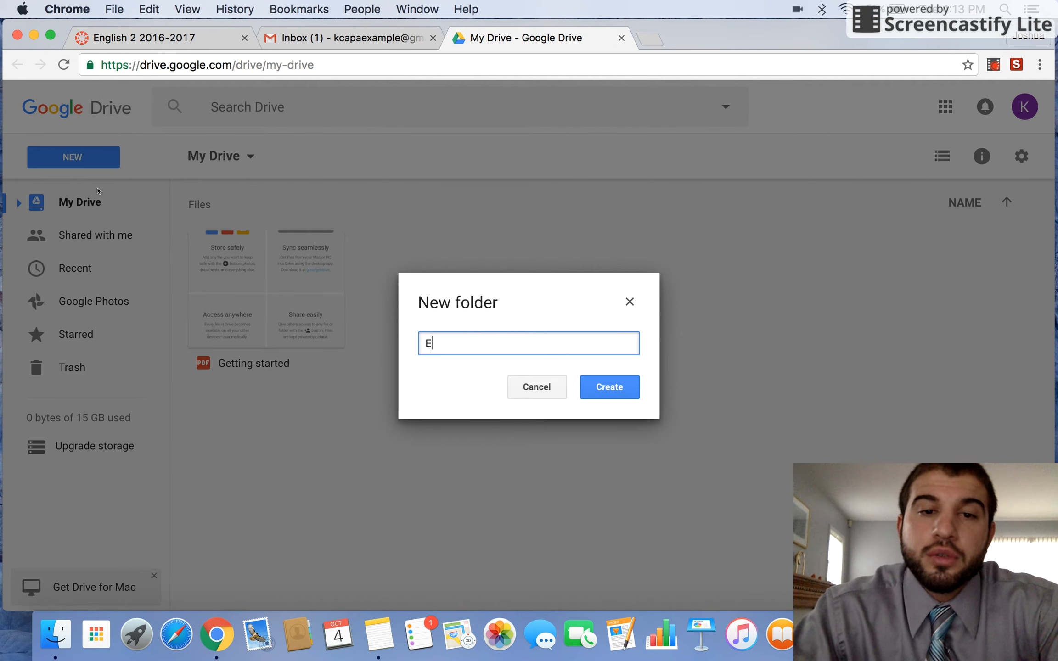
type("nglish 2 20160")
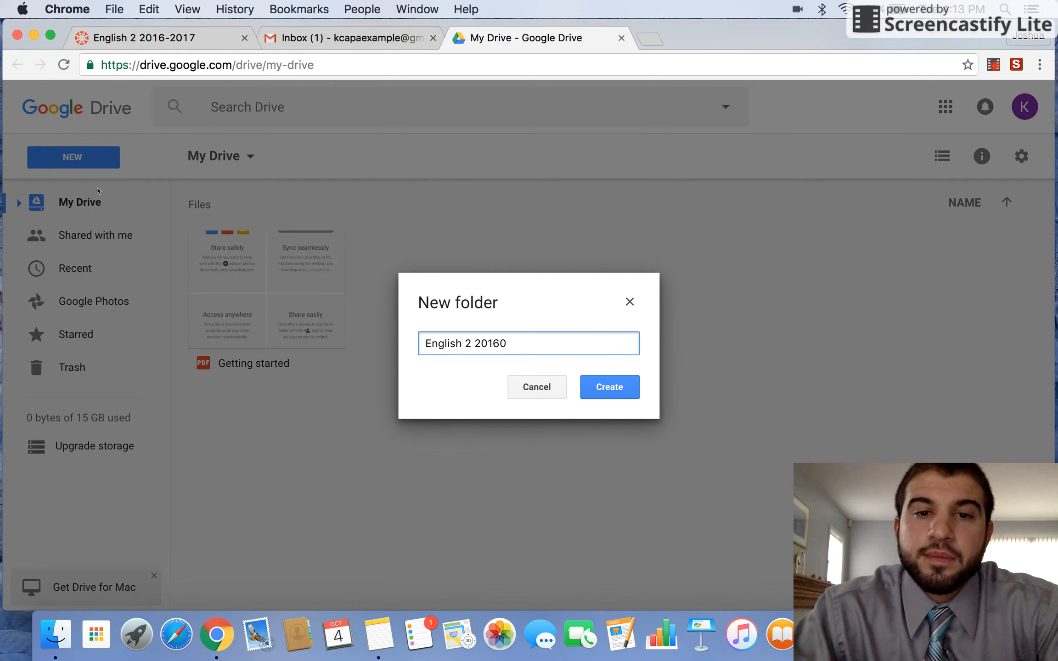
key("BackSpace")
type("-2017")
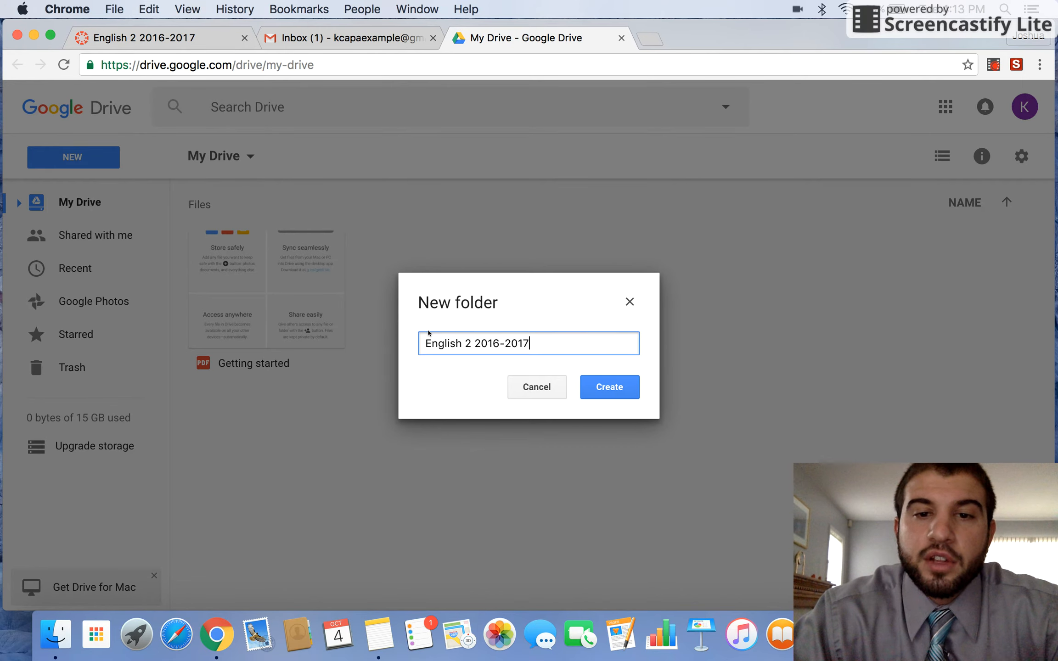
left_click(591, 394)
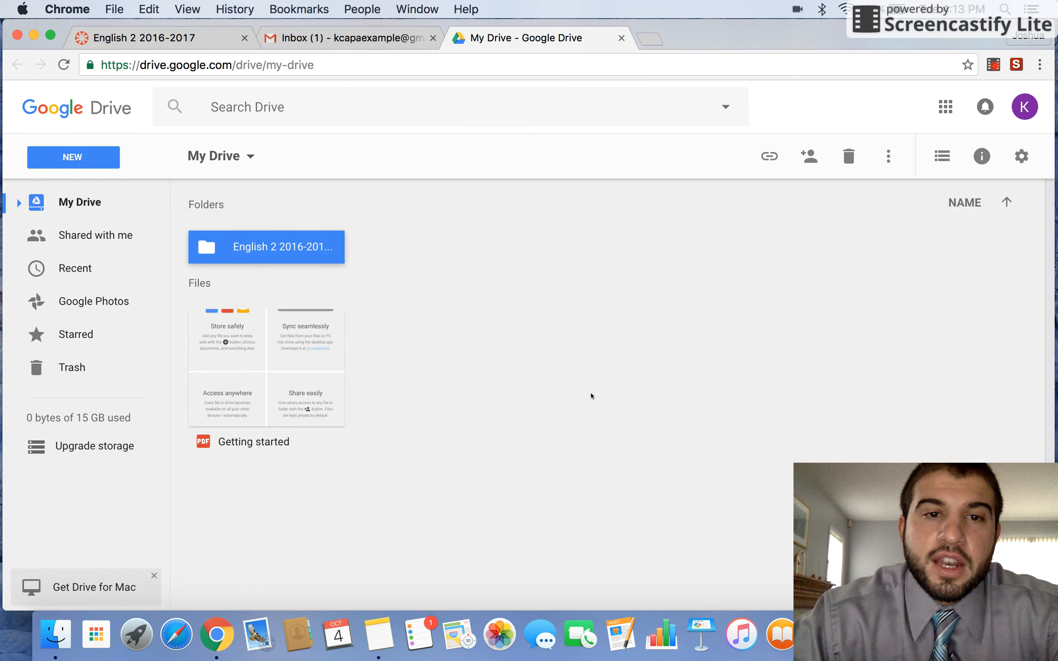
left_click(590, 396)
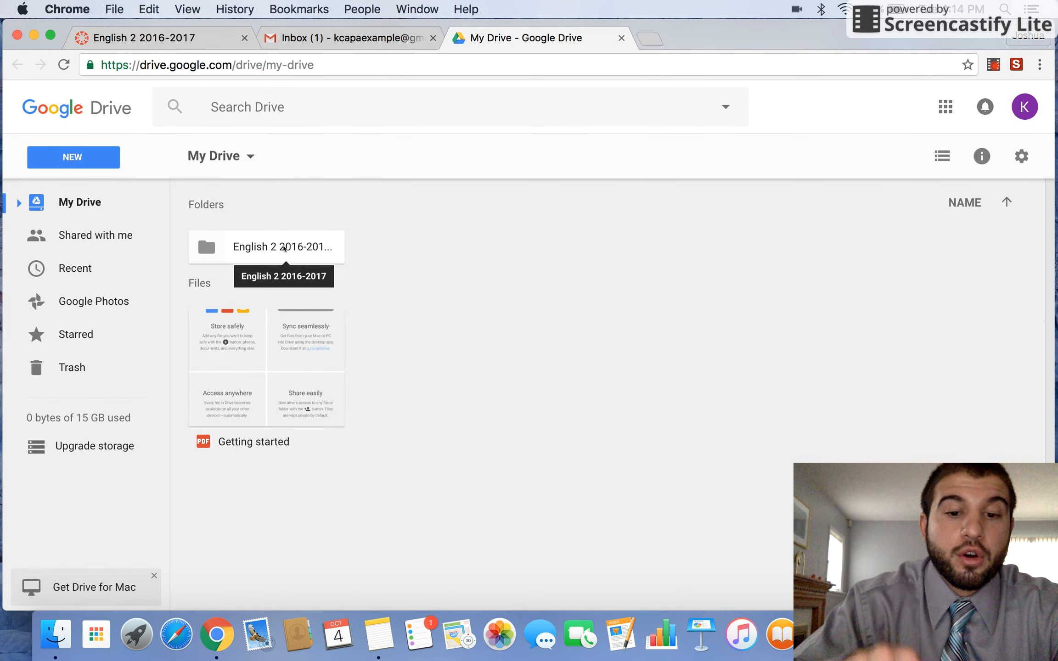
- Open the English 2 folder's sharing settings and keep the permission at Can edit
right_click(283, 249)
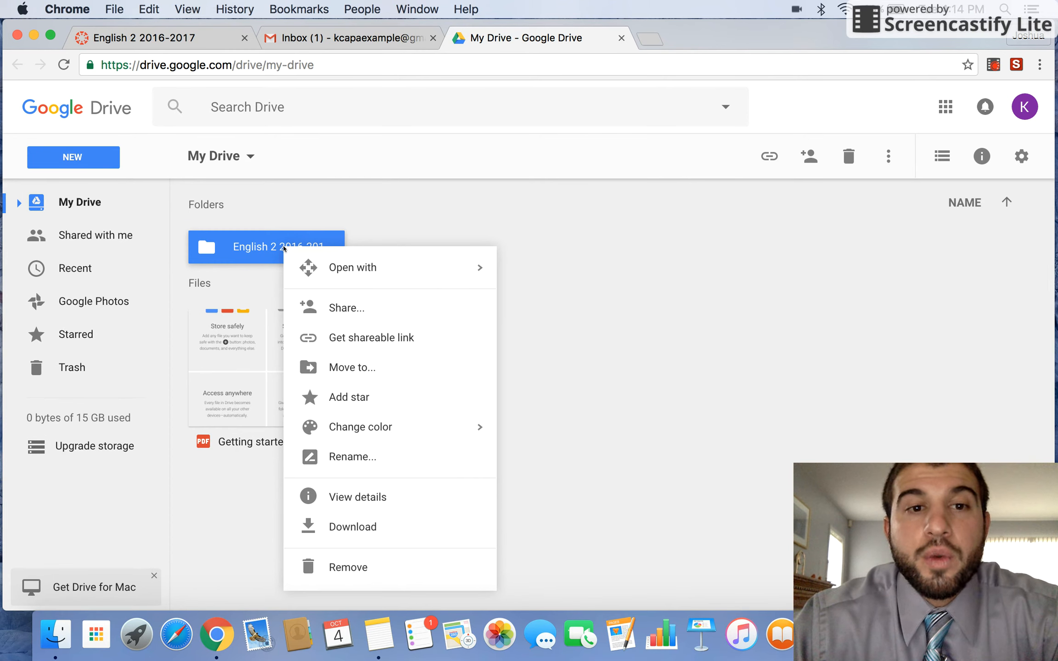
left_click(358, 309)
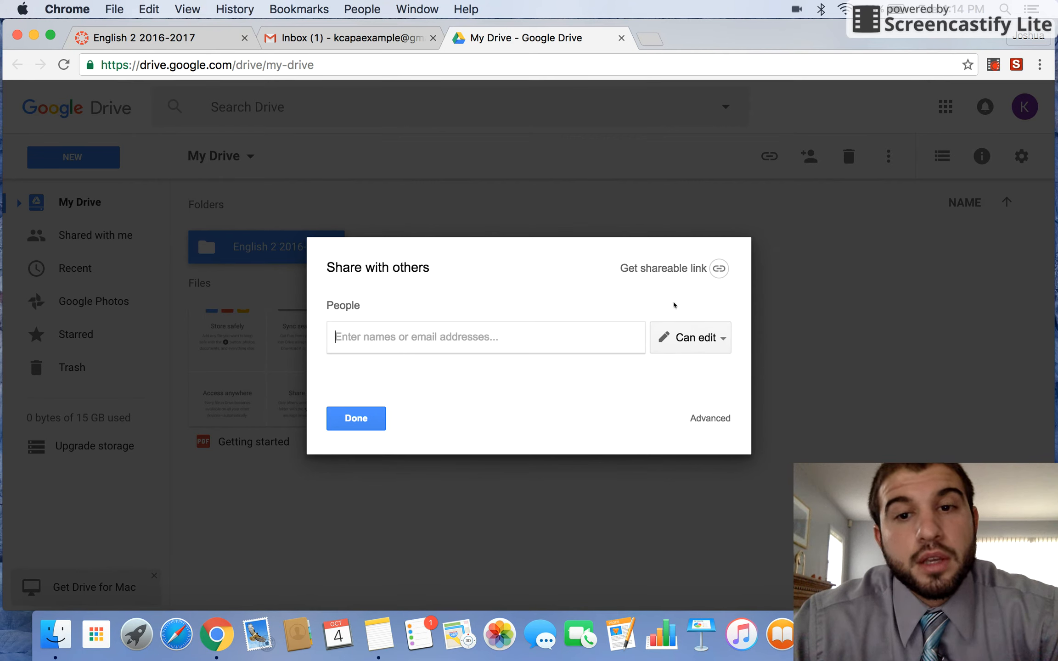
left_click(684, 338)
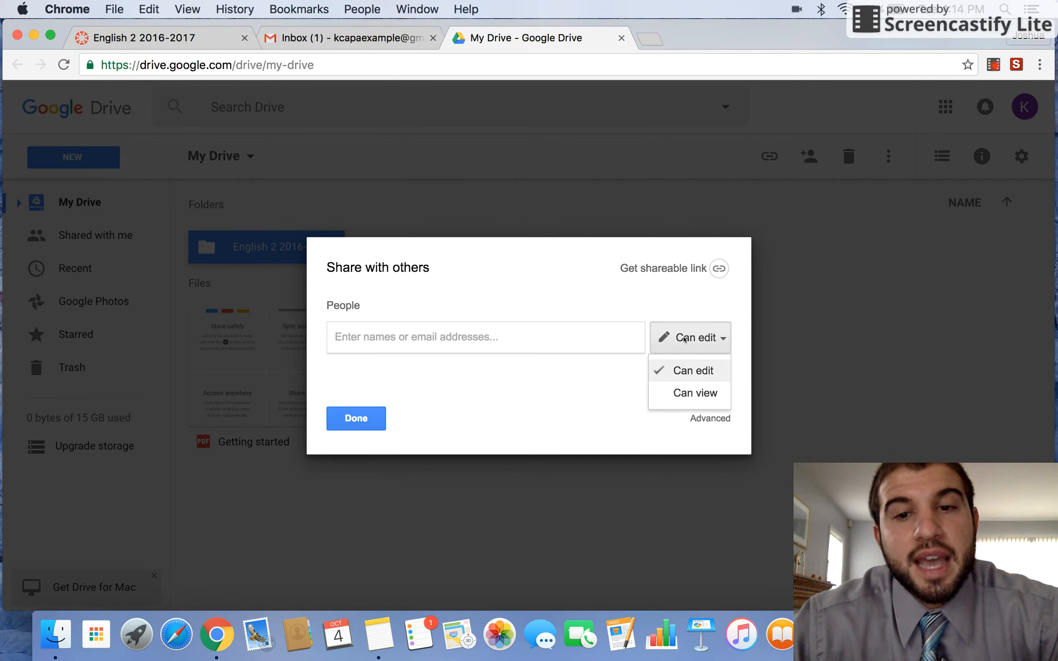
left_click(684, 338)
left_click(687, 338)
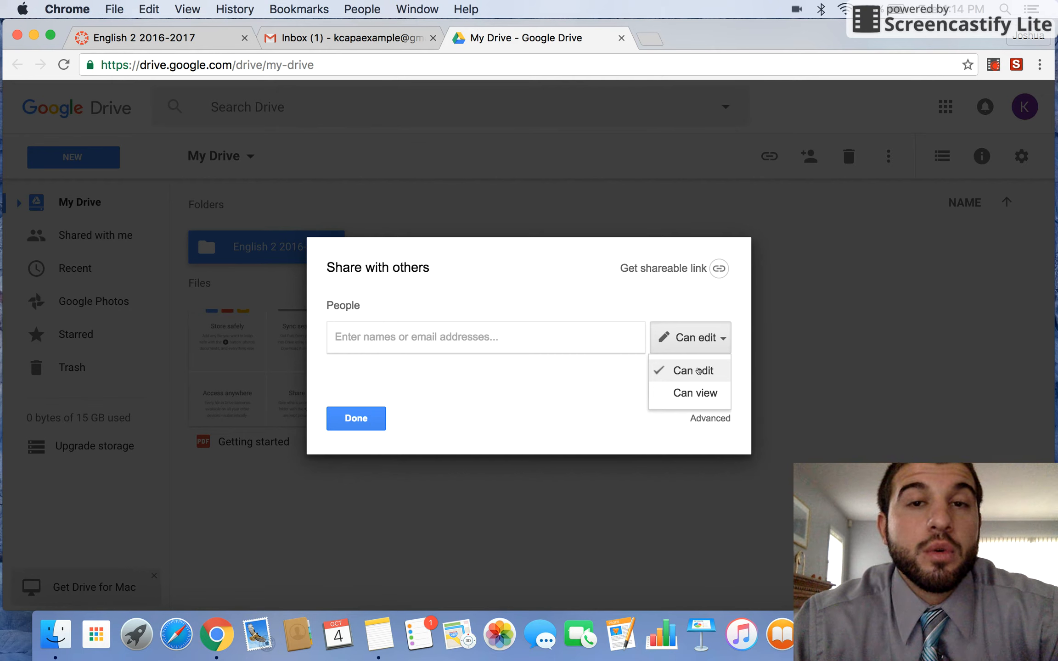
left_click(698, 371)
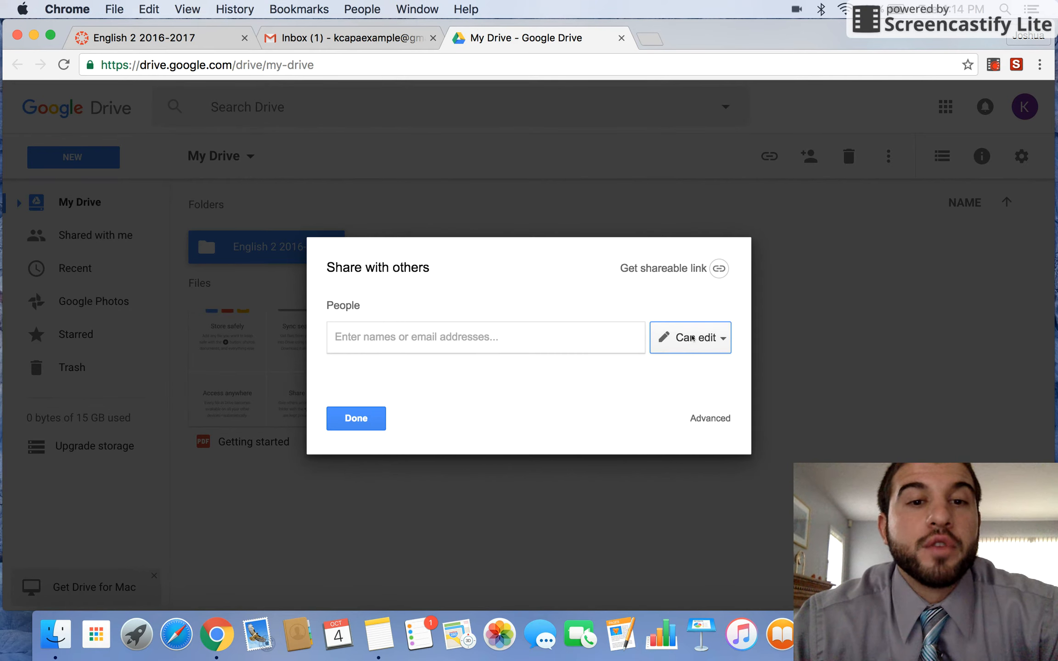
- Enter the four collaborators' e-mail addresses as recipients and send the invitations
left_click(615, 339)
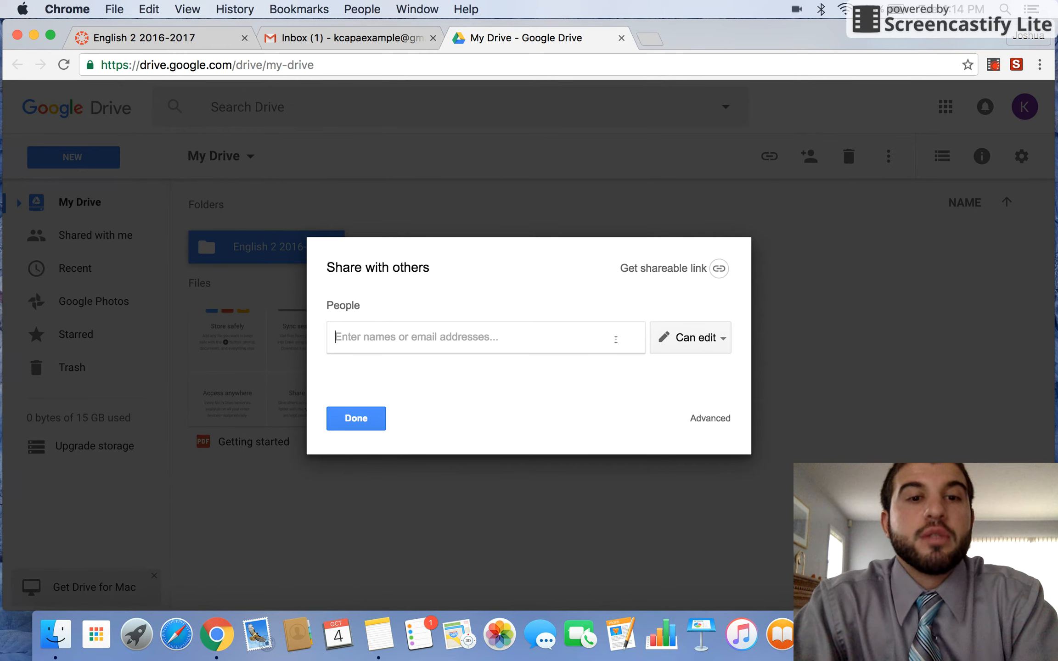
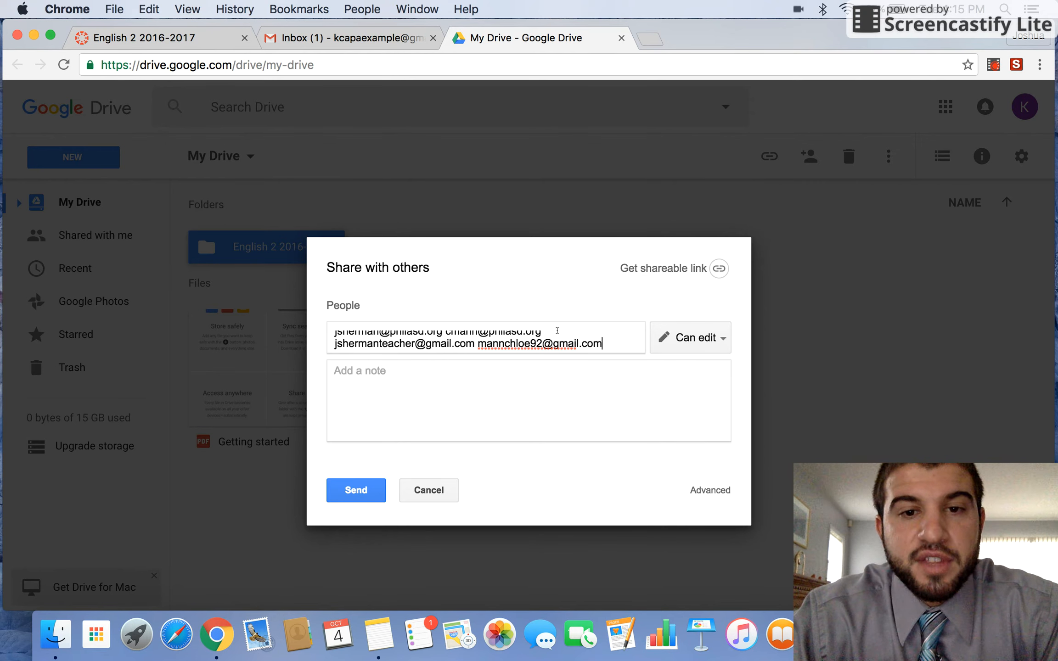
scroll(552, 332, "up", 1)
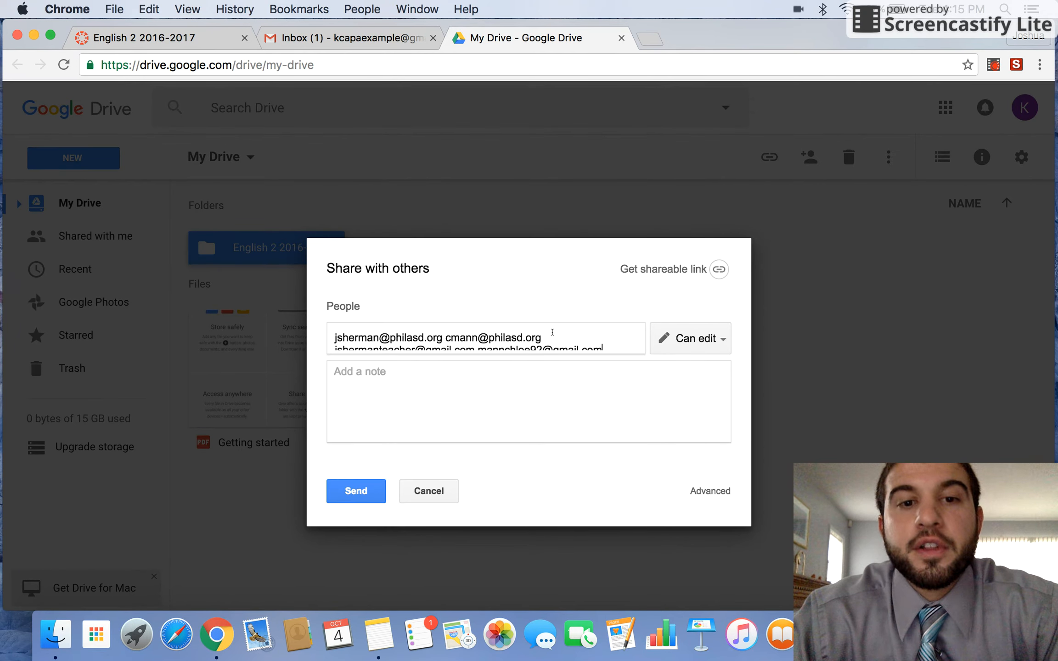
scroll(553, 332, "down", 1)
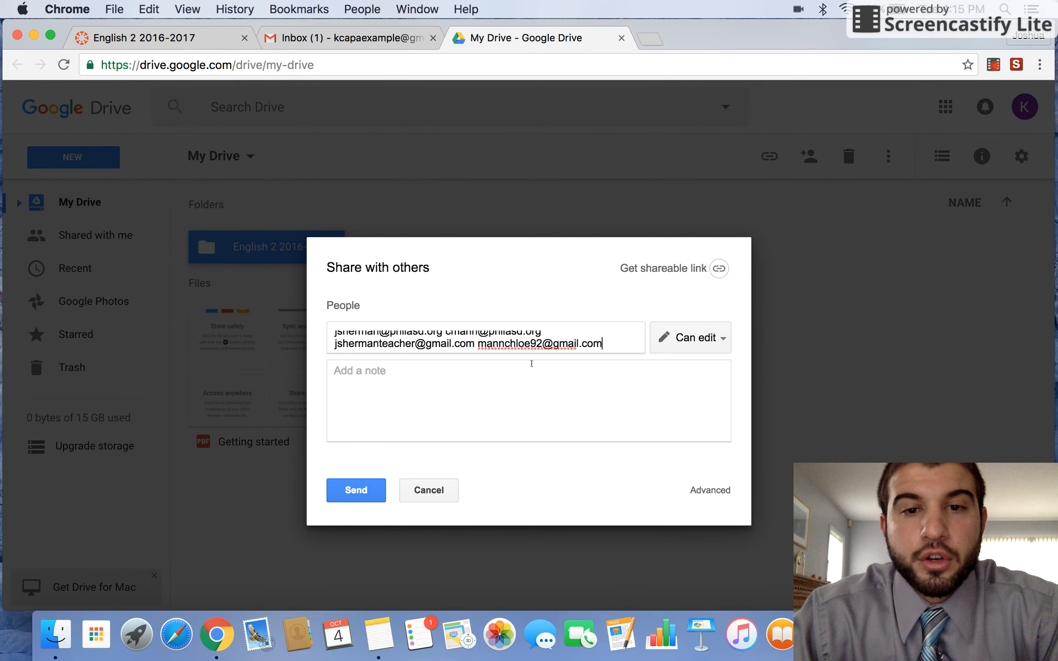
key("Return")
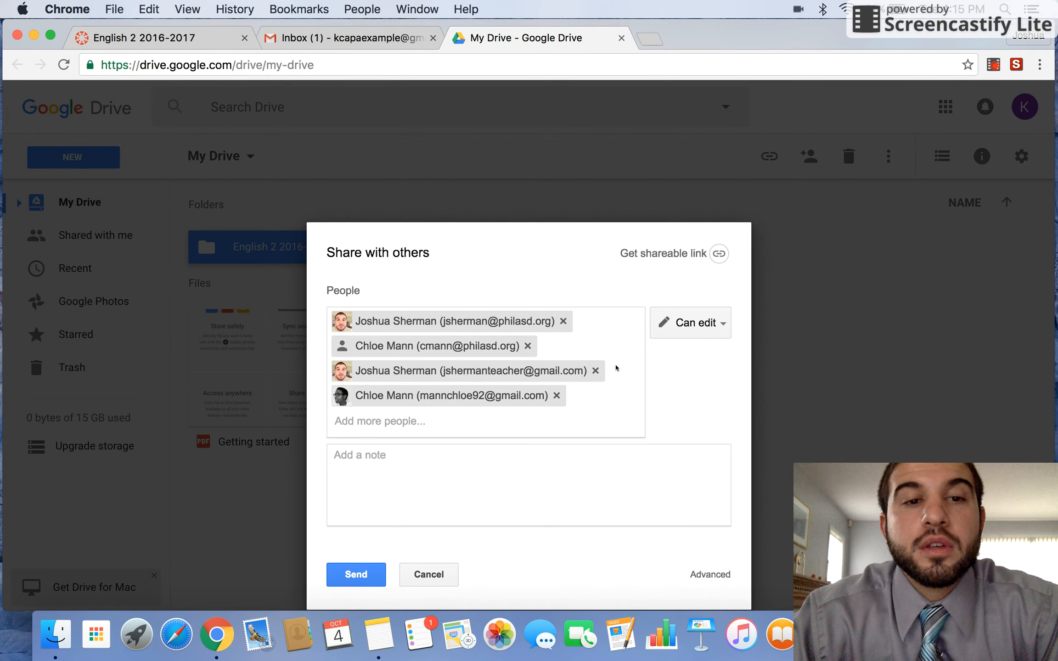
left_click(362, 574)
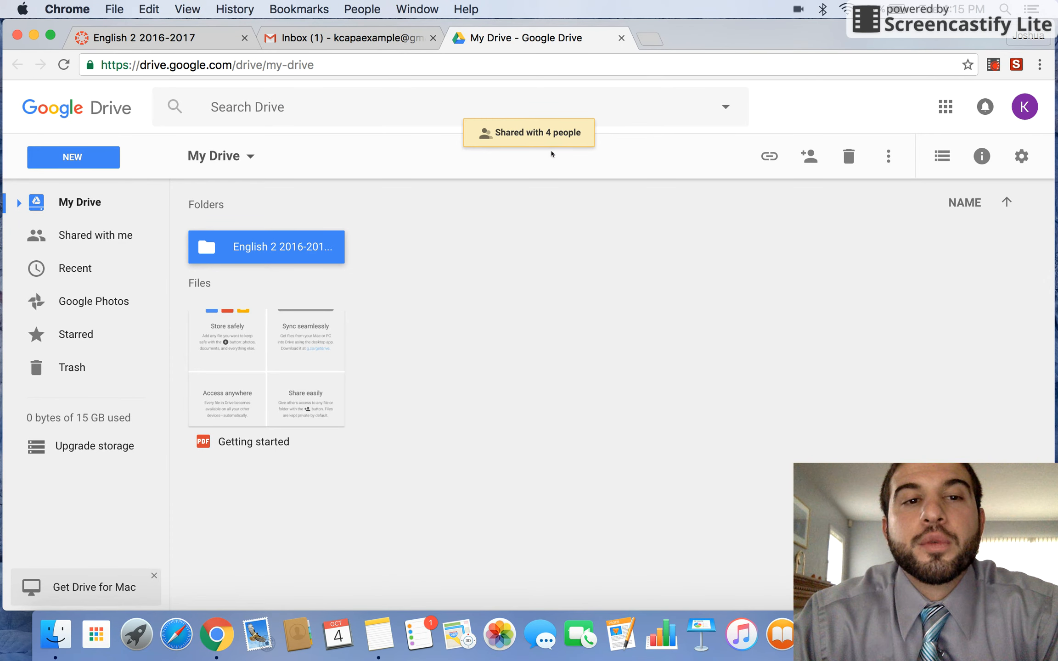
- Open the empty English 2 2016-2017 folder
left_click(529, 253)
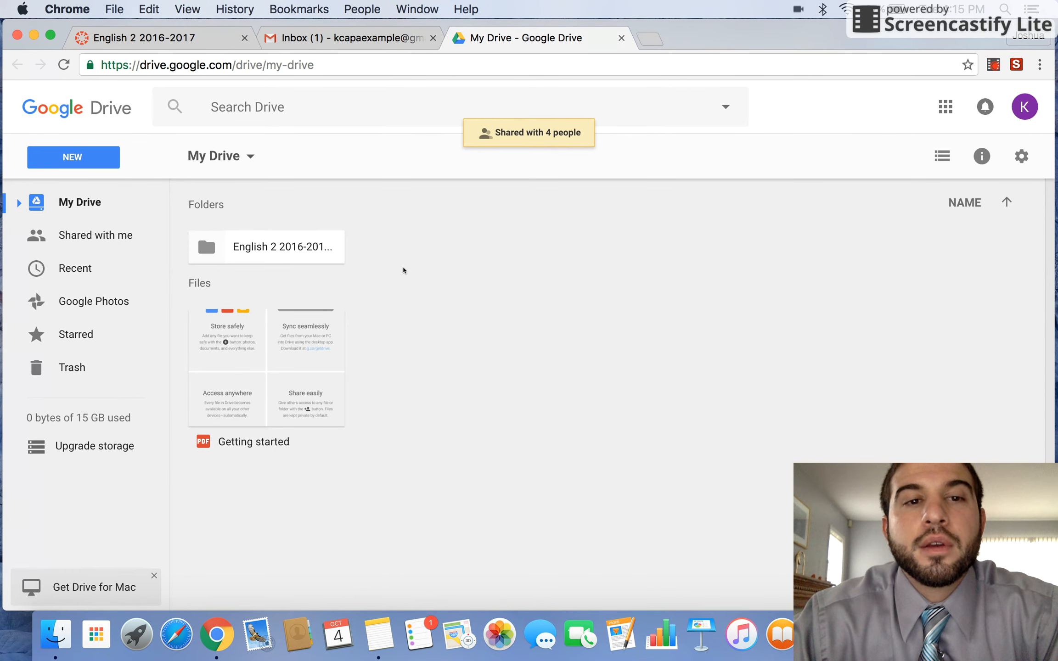
left_click(314, 258)
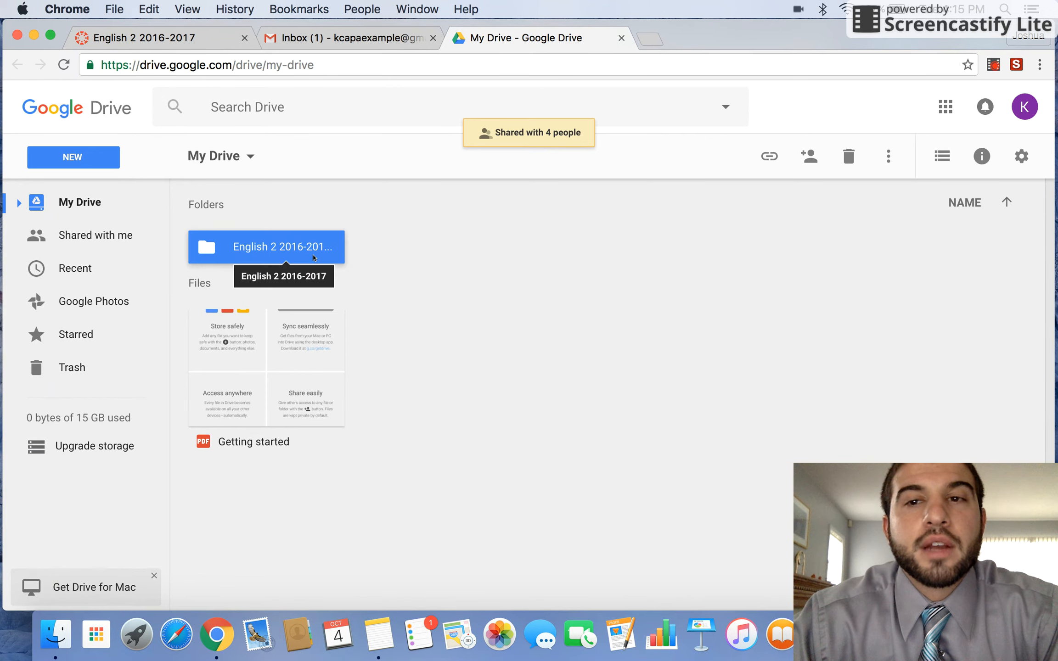
double_click(299, 248)
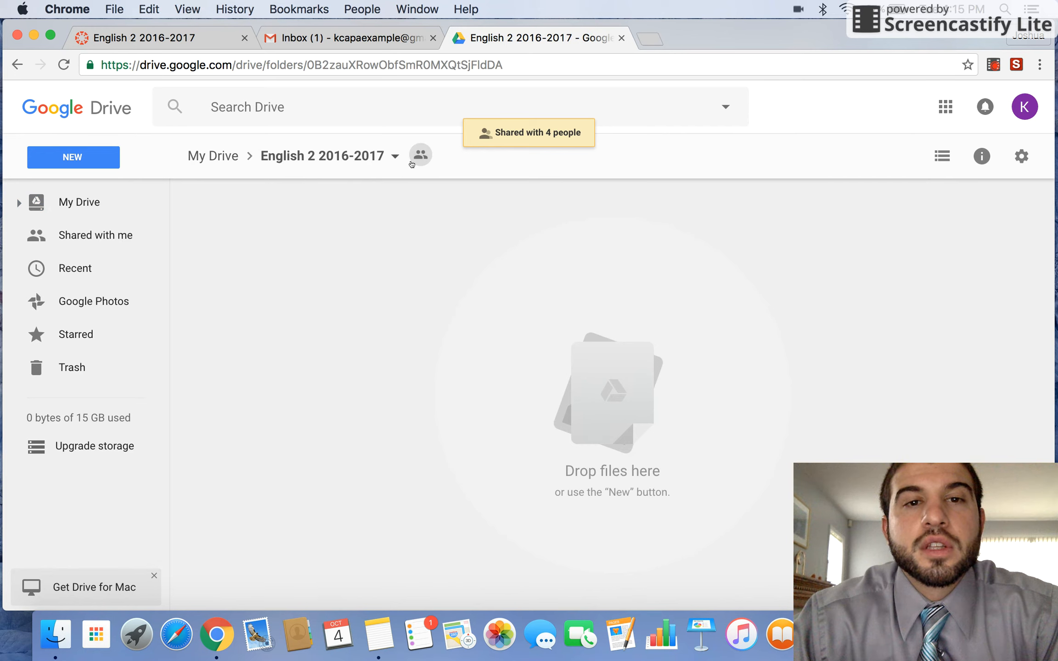
mouse_move(418, 158)
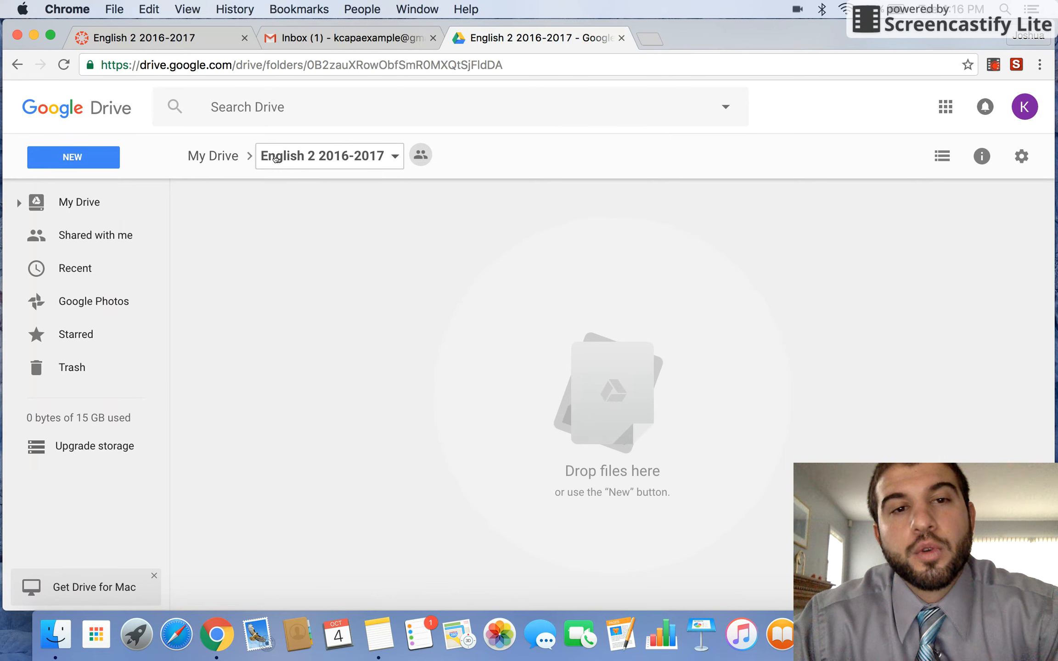
left_click(83, 155)
- Add a new subfolder named 'Chromebook Rollout' inside English 2 2016-2017
left_click(156, 201)
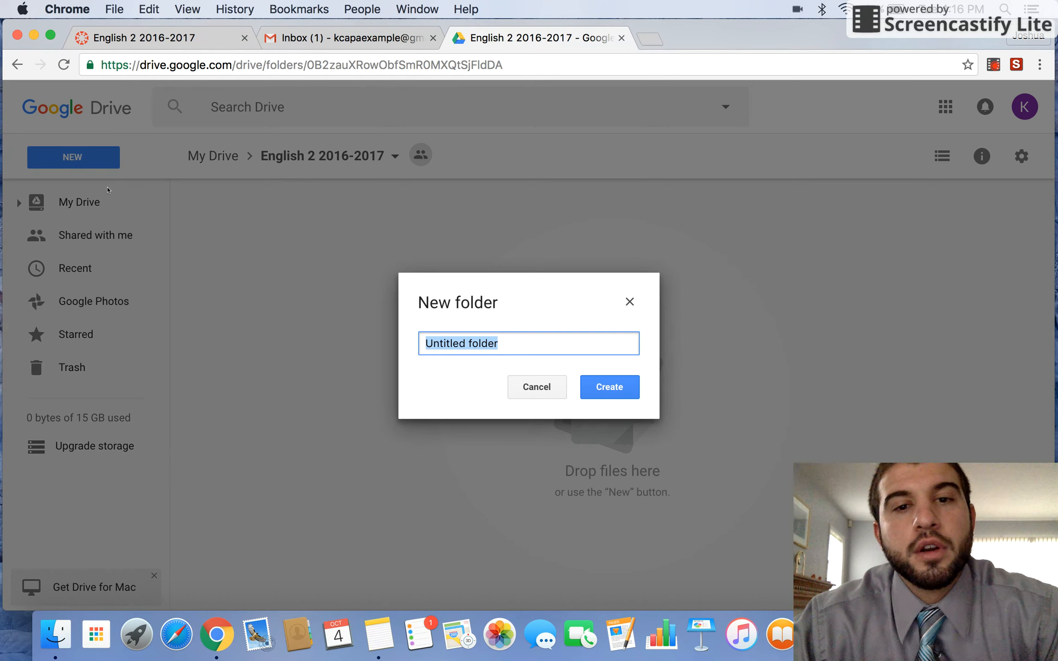
type("Chrome")
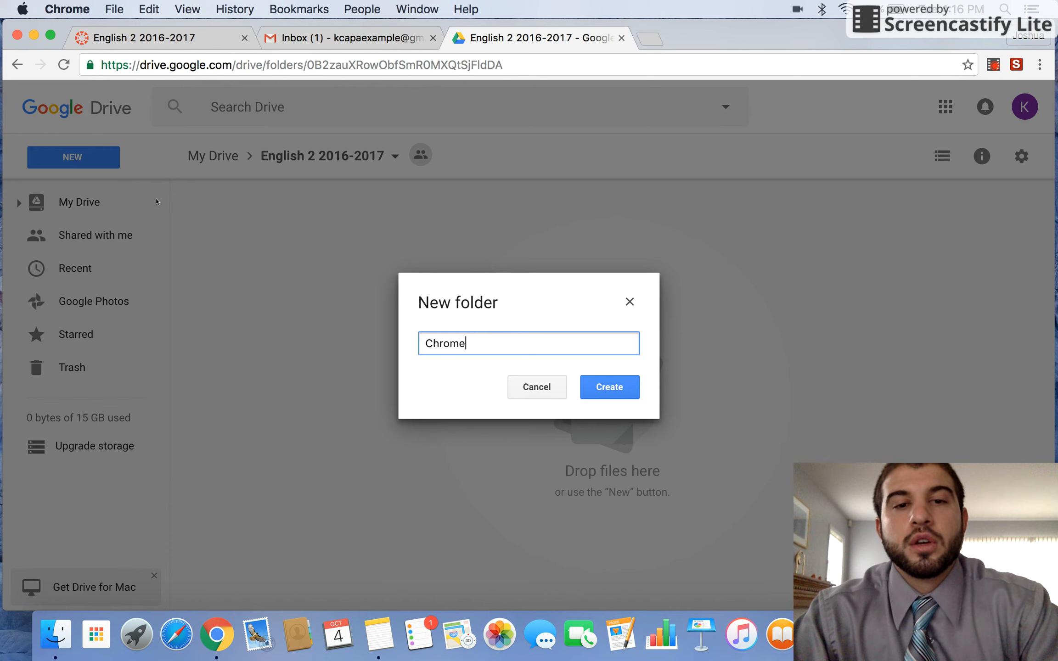
type("book Rollout")
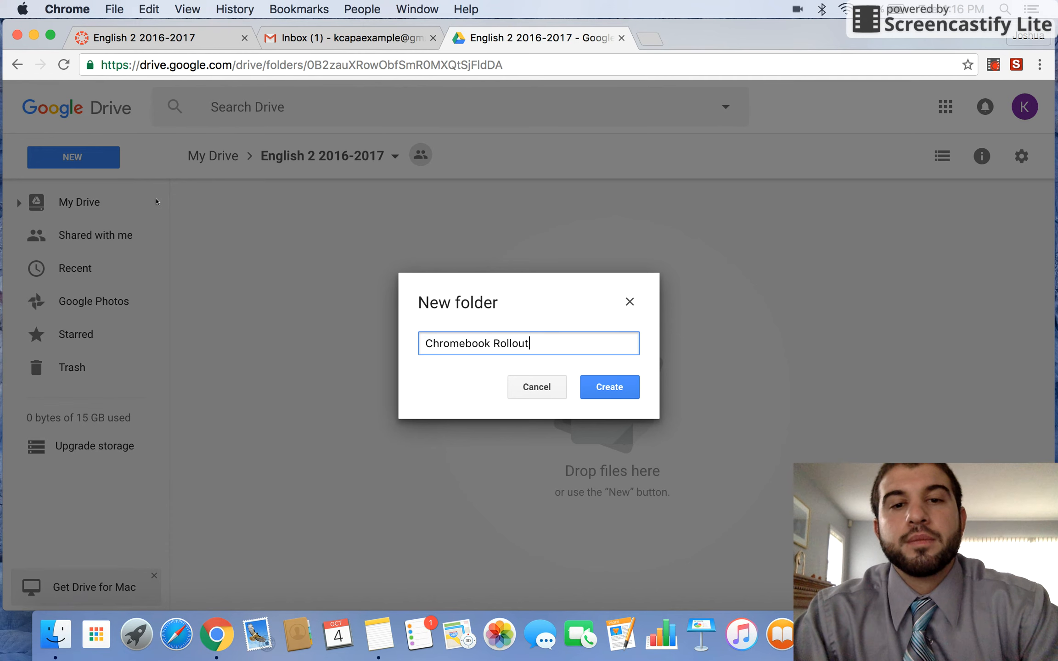
key("Return")
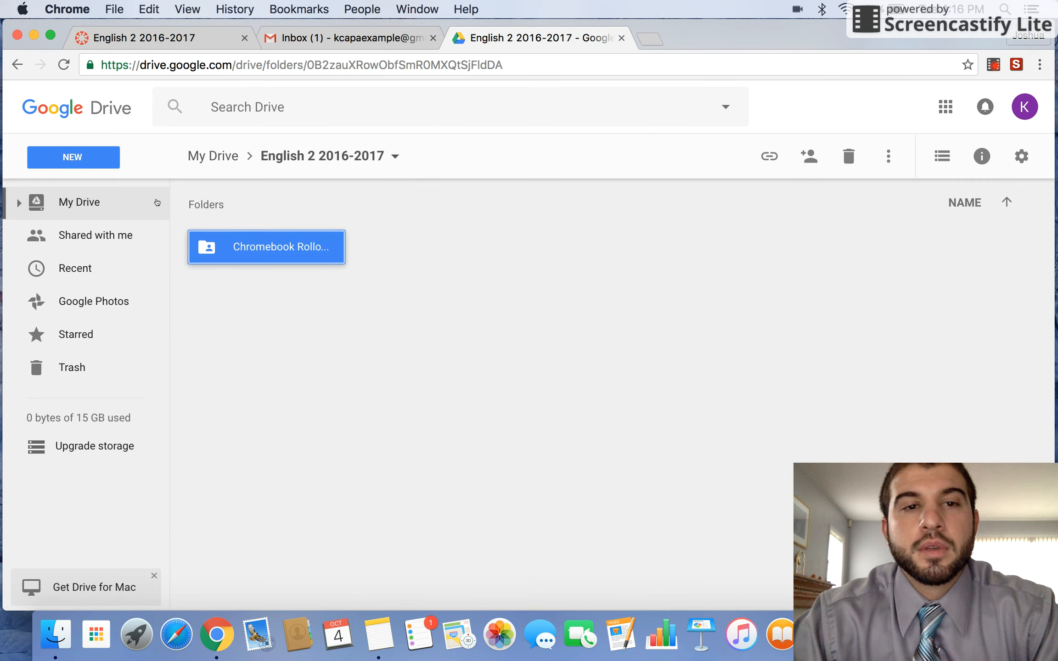
left_click(373, 295)
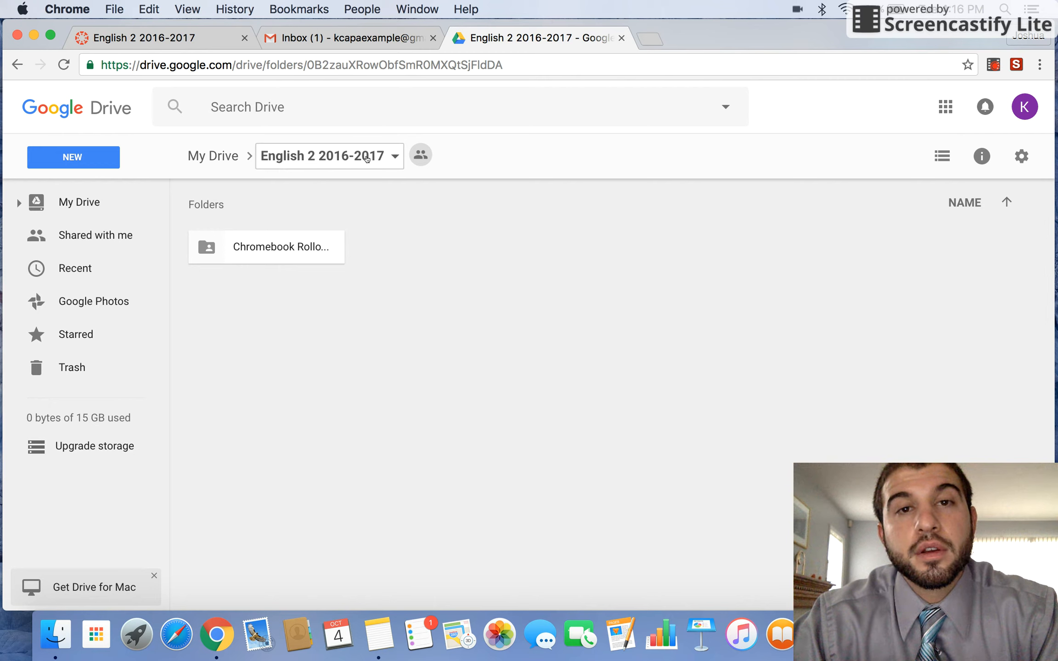
left_click(293, 255)
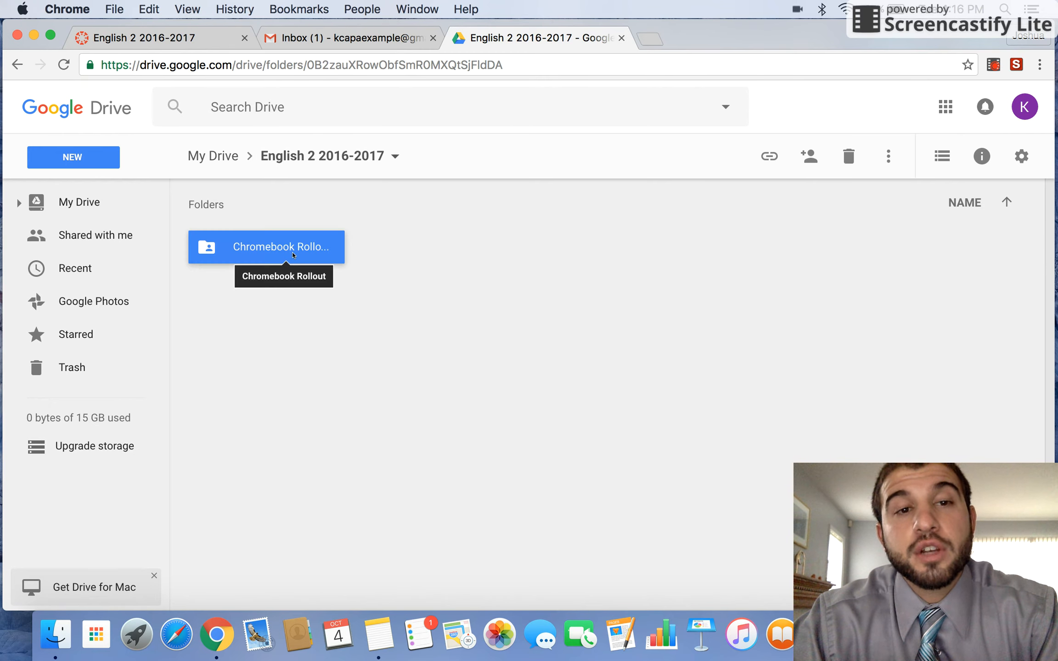
left_click(347, 288)
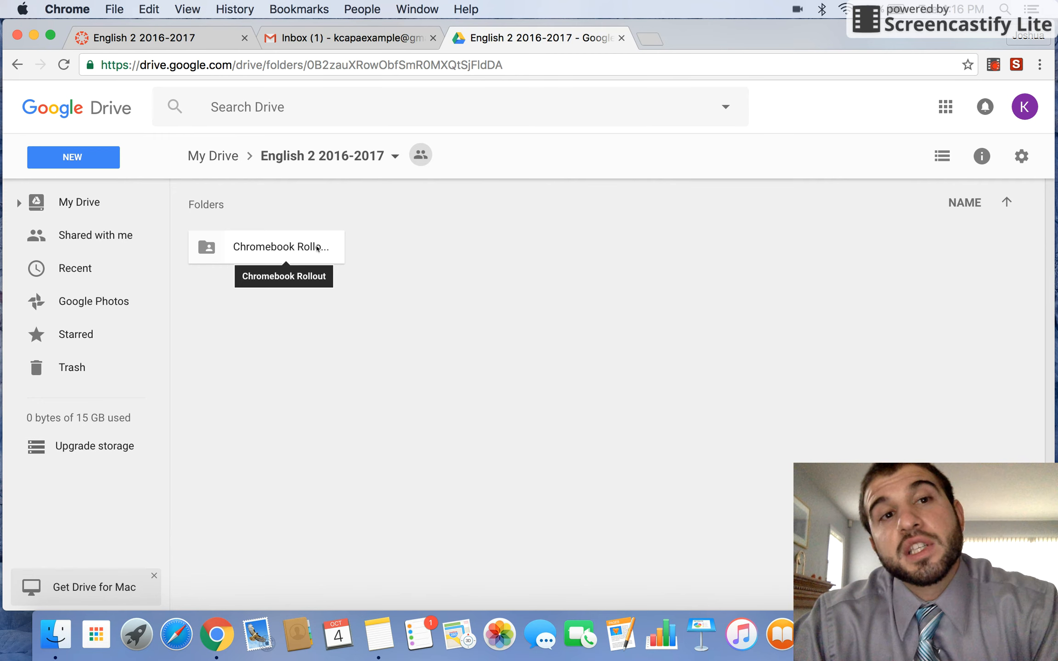
- Switch to the Canvas English 2 tab and open the Dashboard, which shows an Unauthorized notice
left_click(184, 44)
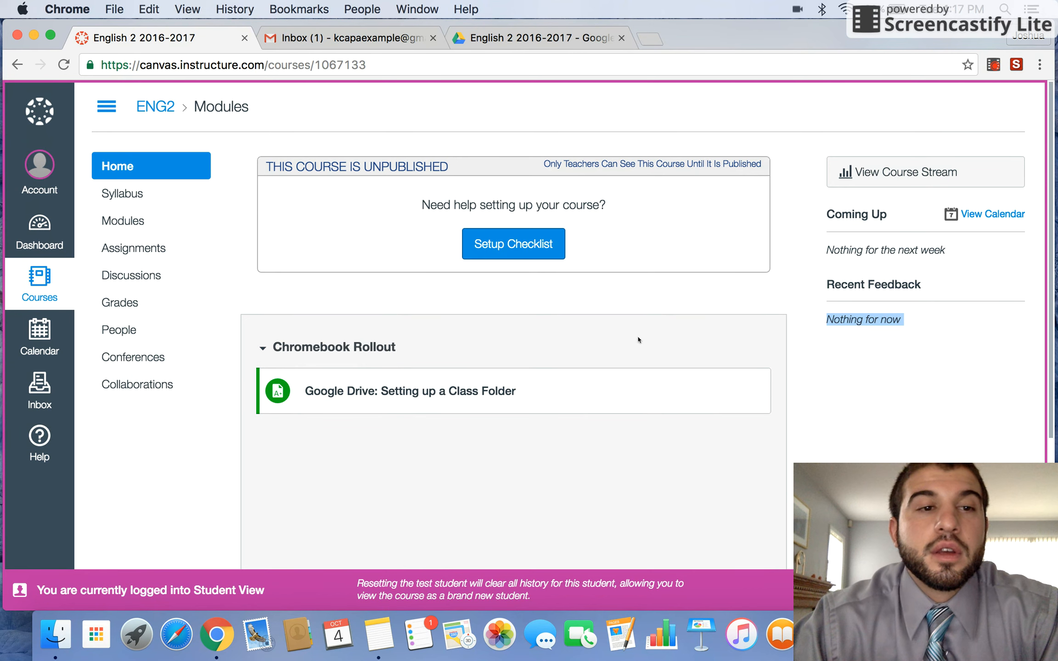
left_click(44, 236)
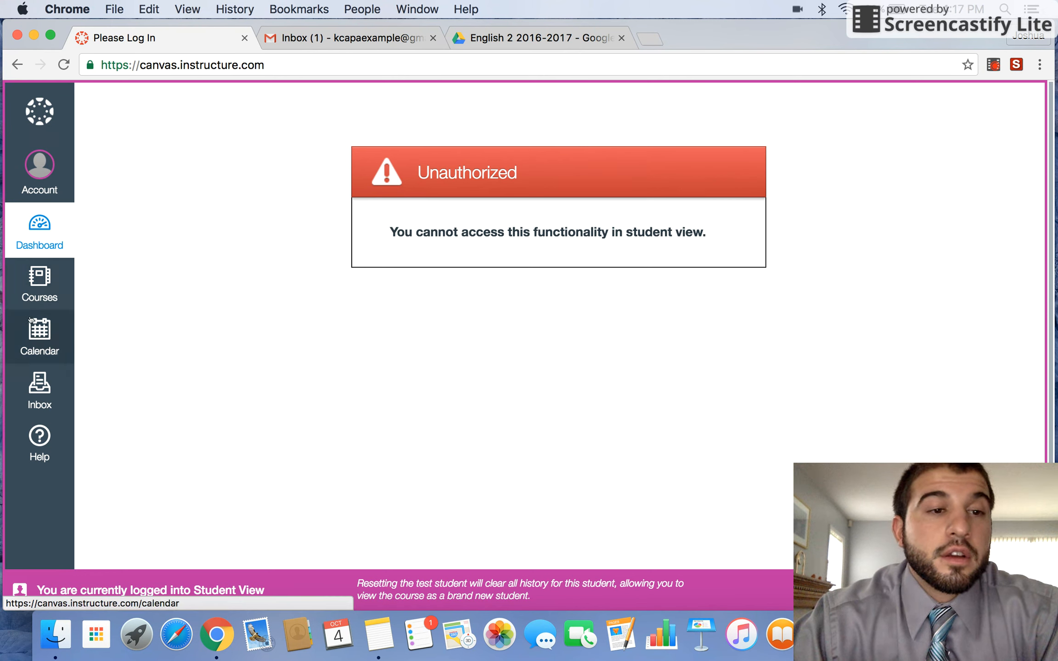
- Close the Courses tray and open the Canvas Calendar in October 2016 month view
left_click(37, 301)
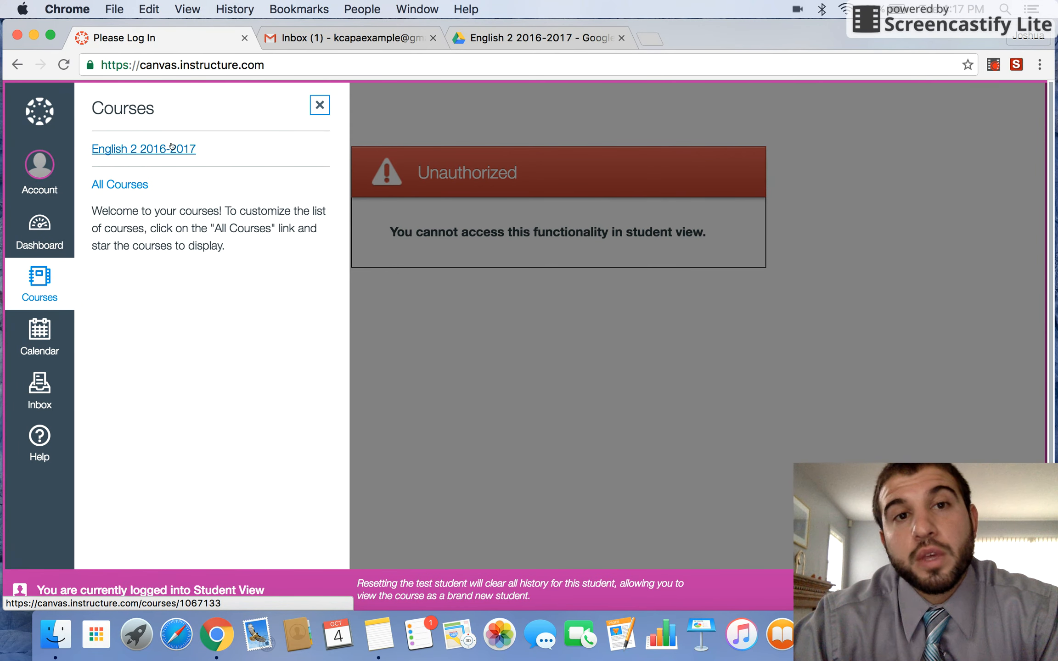
left_click(318, 105)
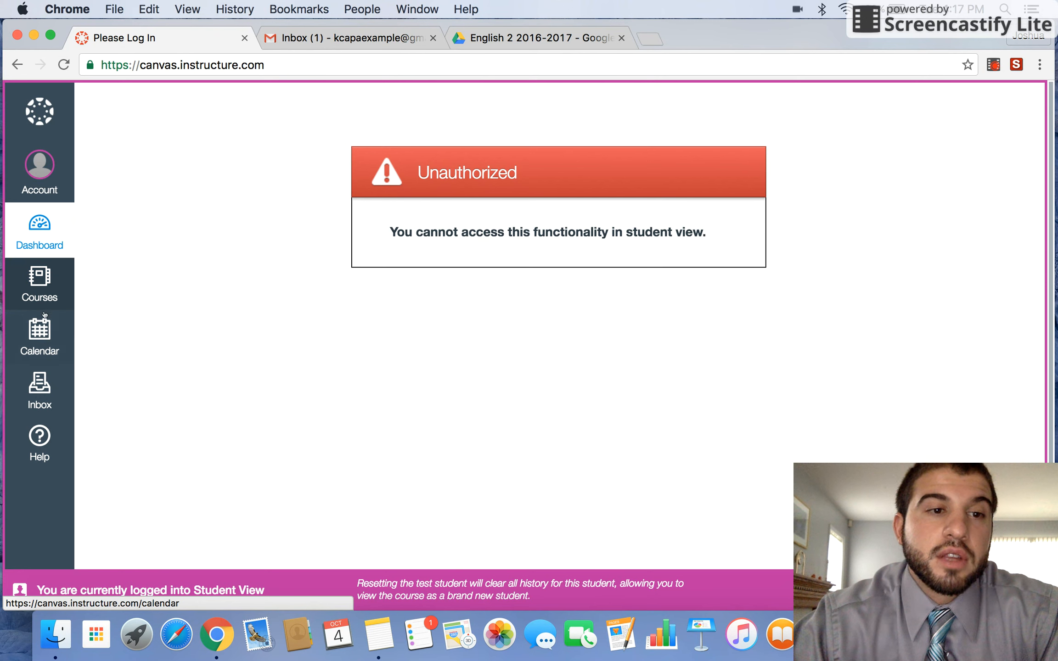
left_click(42, 328)
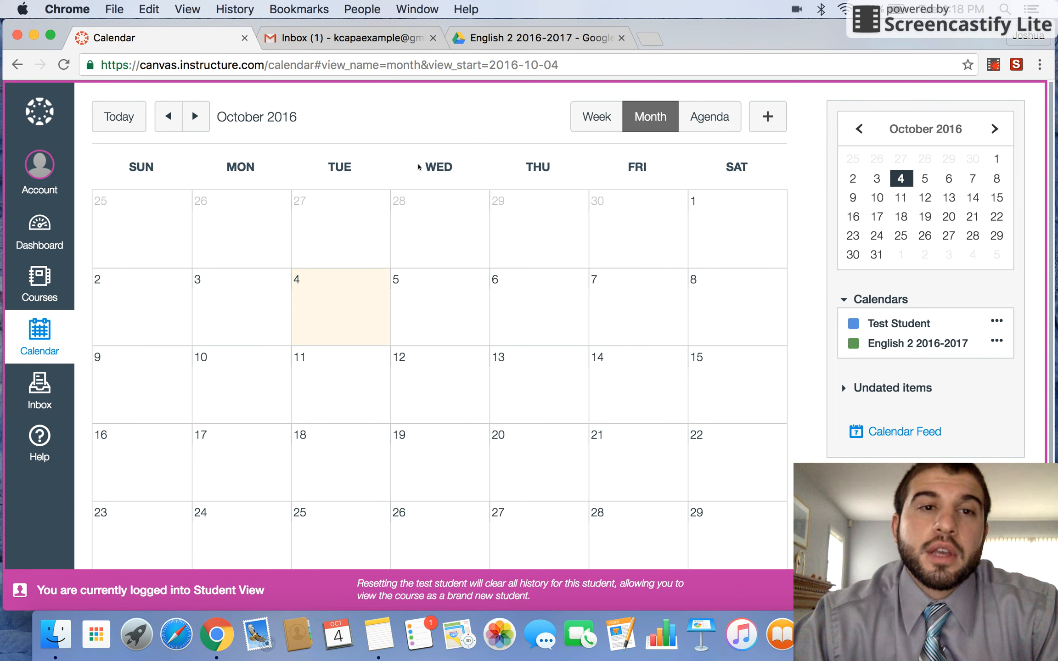
double_click(442, 162)
left_click(461, 167)
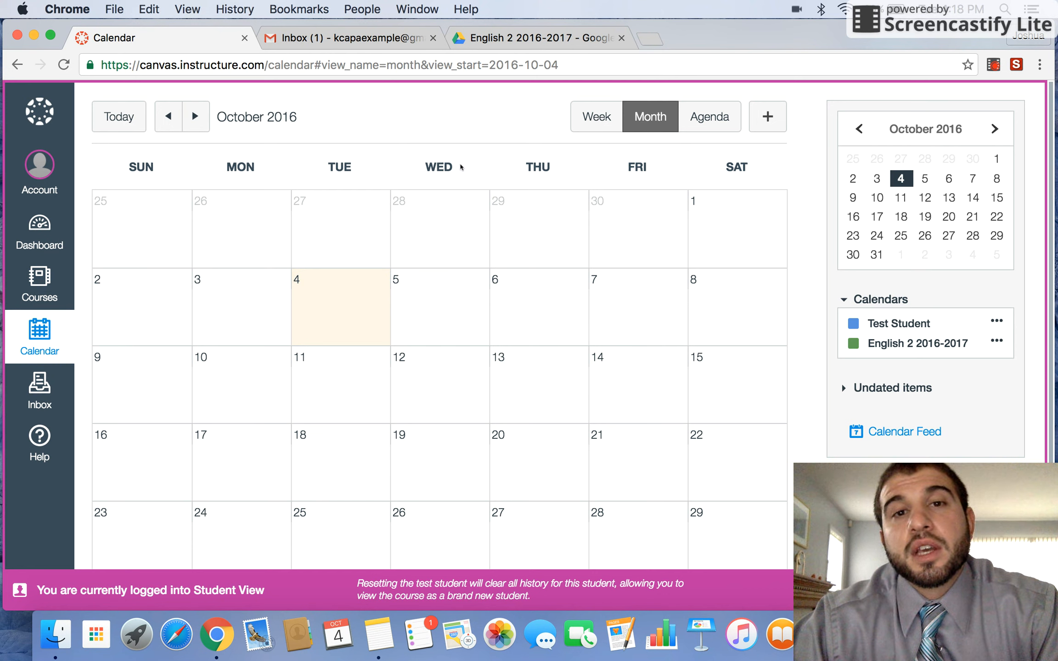